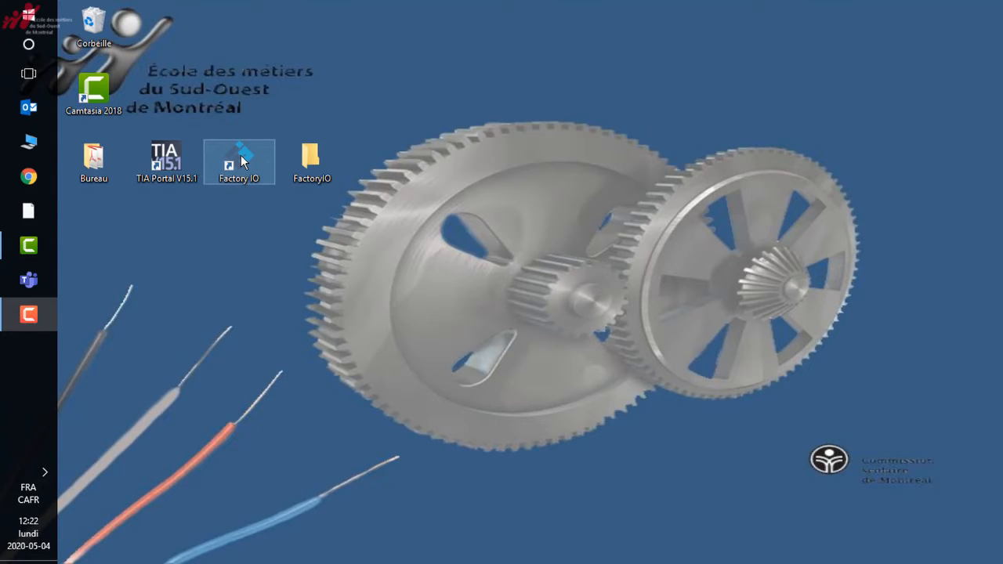
Step: Launch Factory I/O from the desktop and maximize its window
{"action": "double_click", "coordinate": [242, 160]}
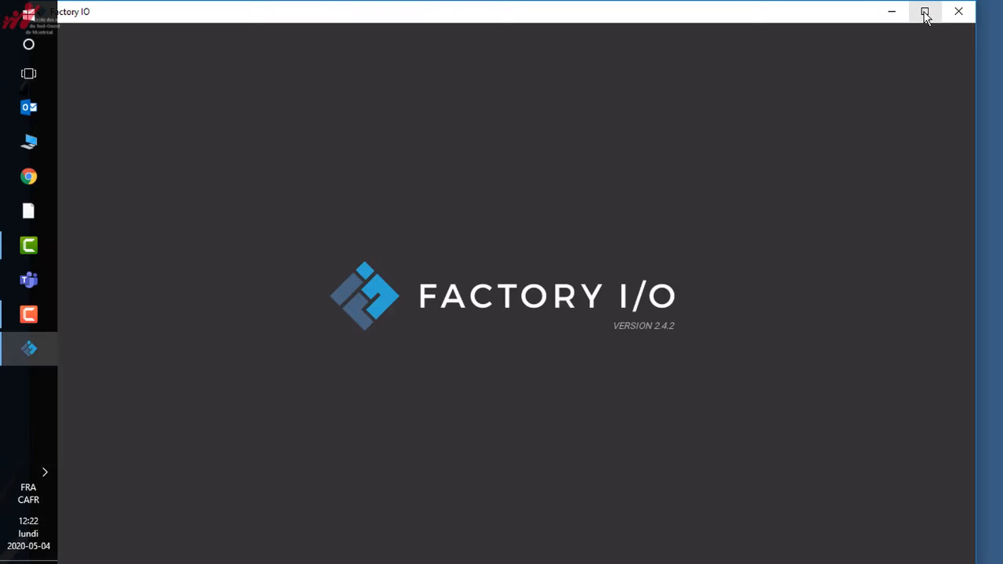
{"action": "left_click", "coordinate": [924, 13]}
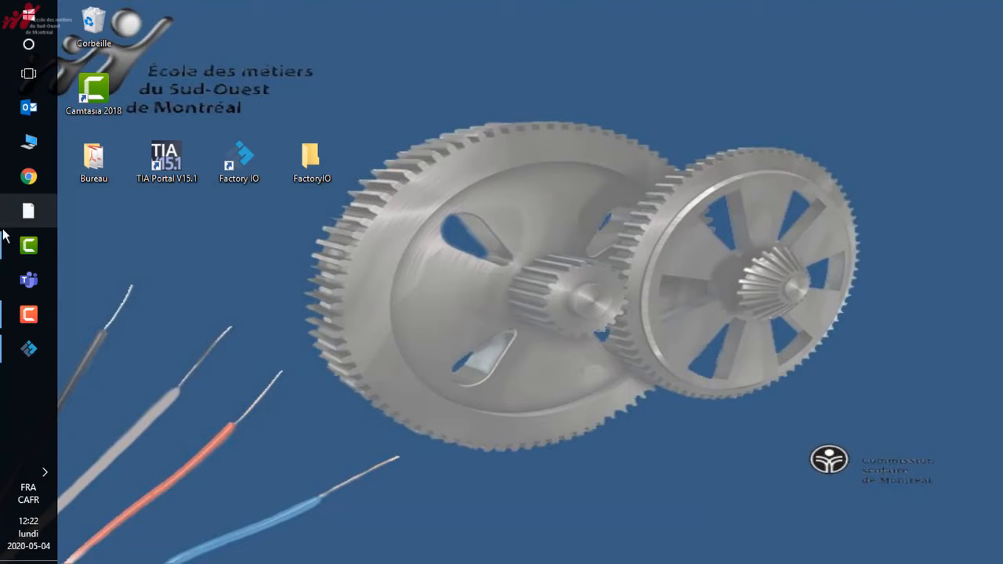
{"action": "left_click", "coordinate": [28, 352]}
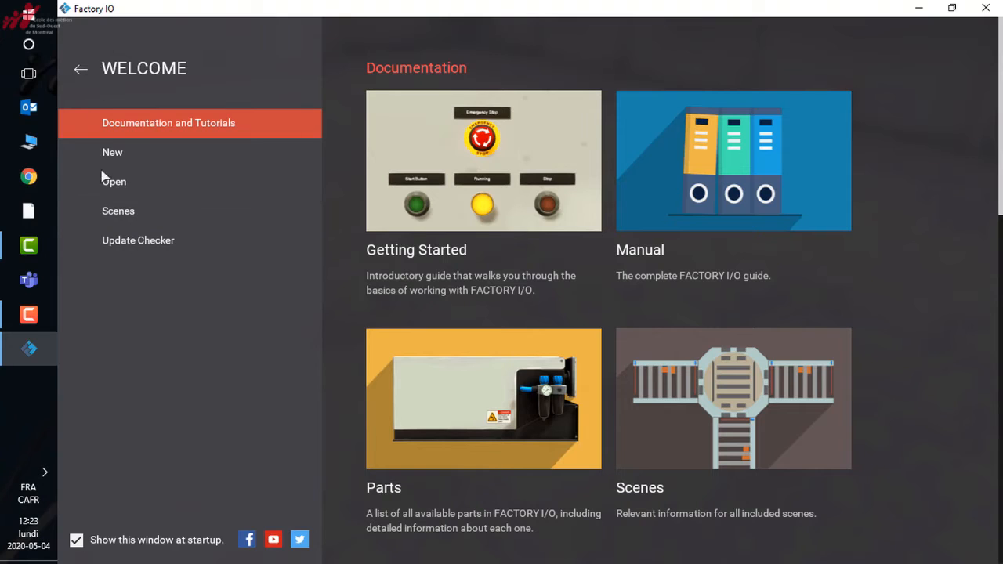
Step: Browse the built-in sample scenes and open "3 - Filling Tank (Timers)"
{"action": "left_click", "coordinate": [117, 211]}
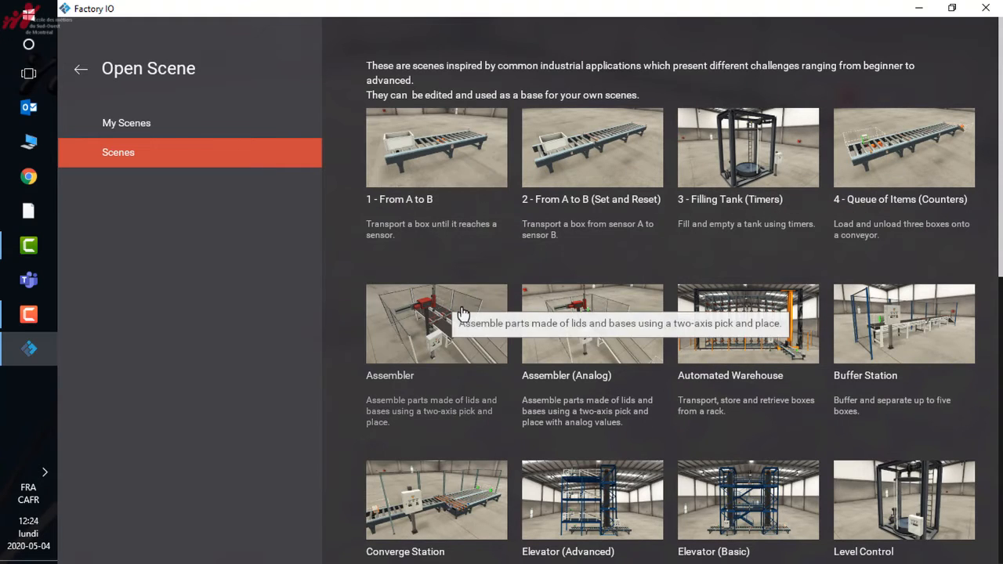
{"action": "scroll", "coordinate": [615, 350], "scroll_direction": "down", "scroll_amount": 2}
{"action": "scroll", "coordinate": [615, 350], "scroll_direction": "down", "scroll_amount": 5}
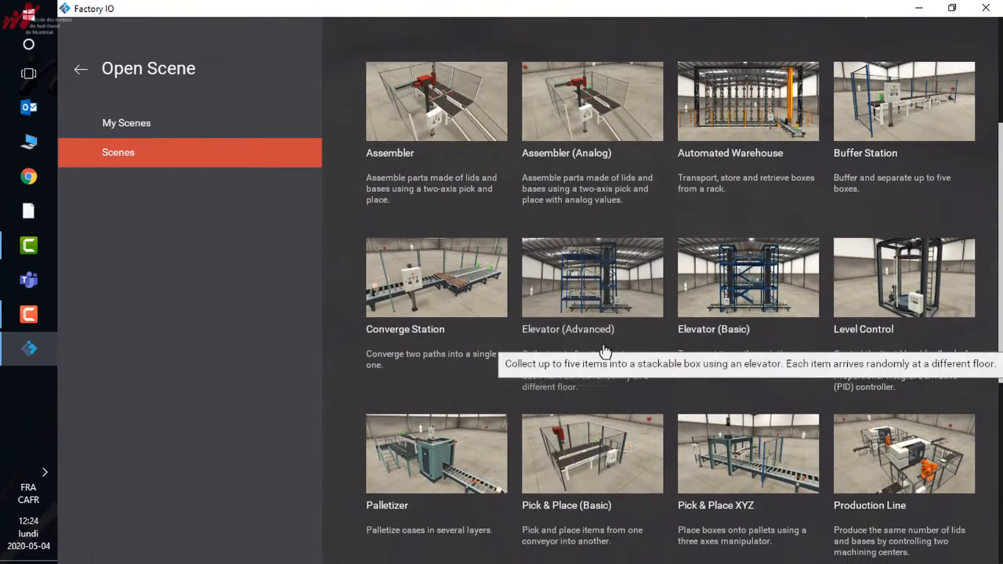
{"action": "scroll", "coordinate": [605, 352], "scroll_direction": "up", "scroll_amount": 1}
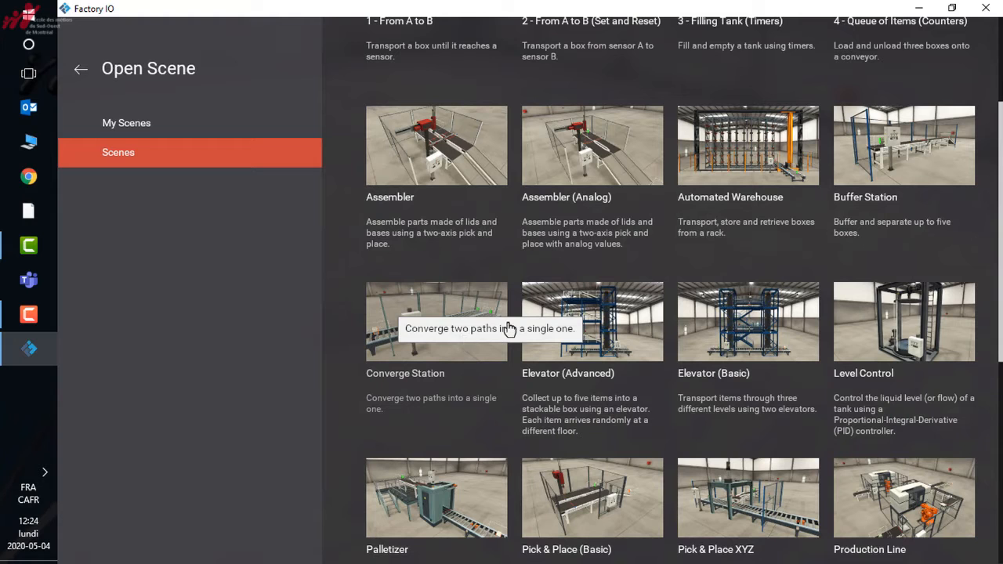
{"action": "scroll", "coordinate": [508, 329], "scroll_direction": "up", "scroll_amount": 3}
{"action": "scroll", "coordinate": [509, 331], "scroll_direction": "up", "scroll_amount": 1}
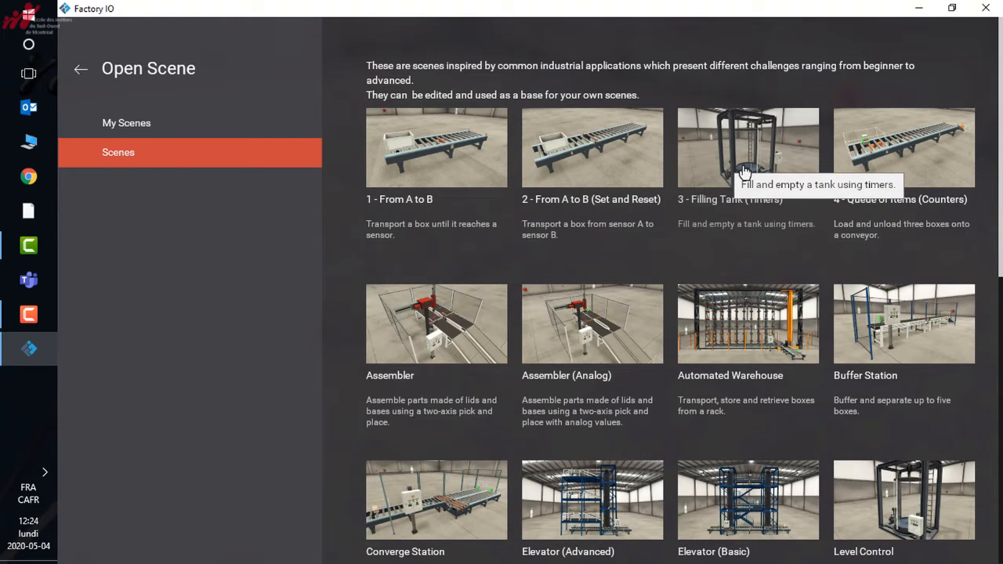
{"action": "scroll", "coordinate": [682, 192], "scroll_direction": "down", "scroll_amount": 3}
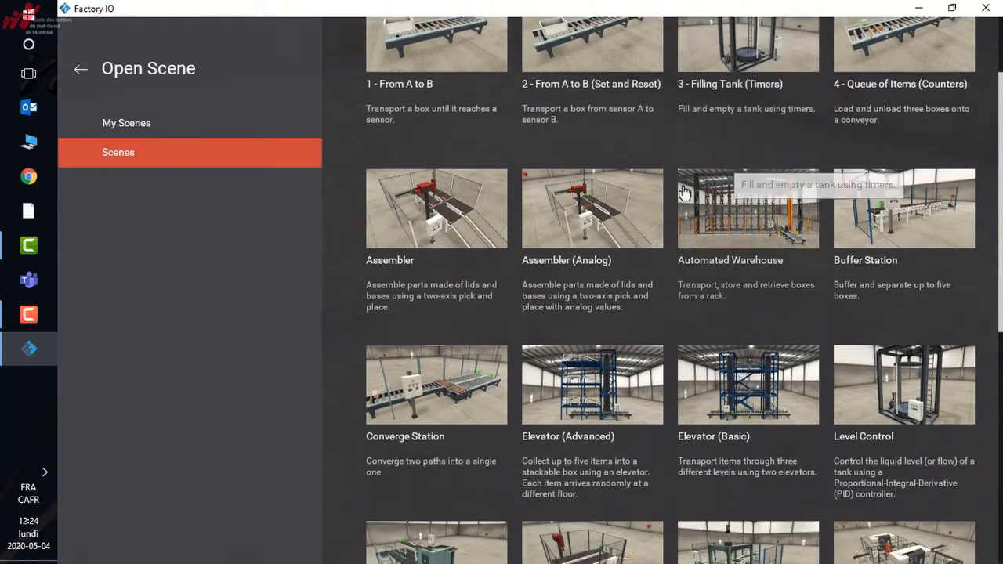
{"action": "scroll", "coordinate": [682, 196], "scroll_direction": "down", "scroll_amount": 4}
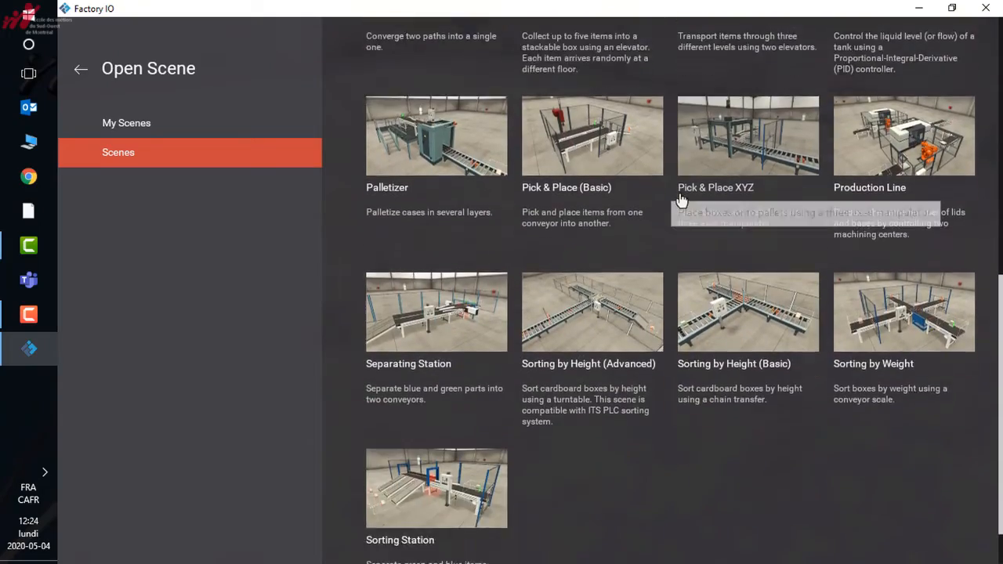
{"action": "scroll", "coordinate": [680, 198], "scroll_direction": "up", "scroll_amount": 5}
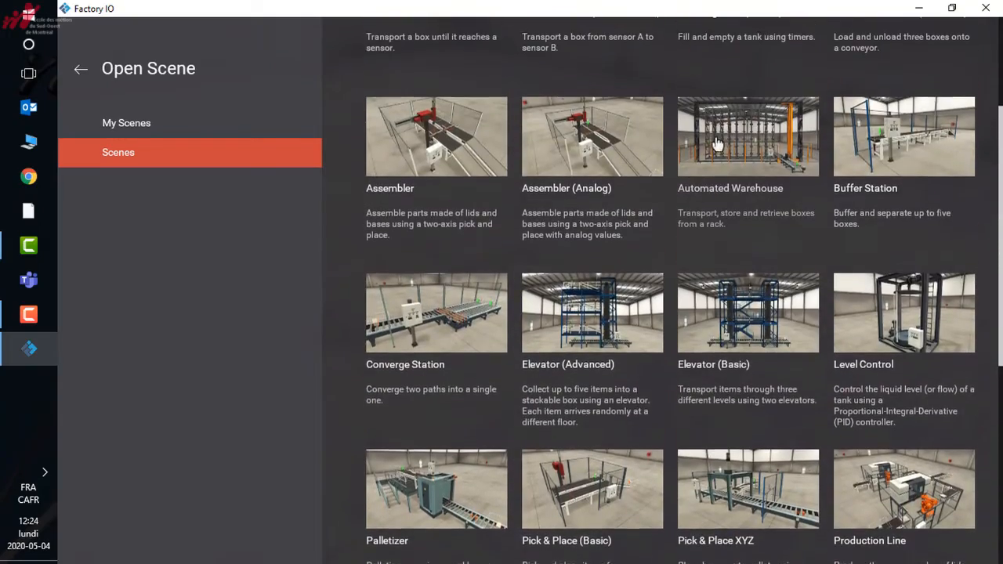
{"action": "scroll", "coordinate": [756, 150], "scroll_direction": "up", "scroll_amount": 2}
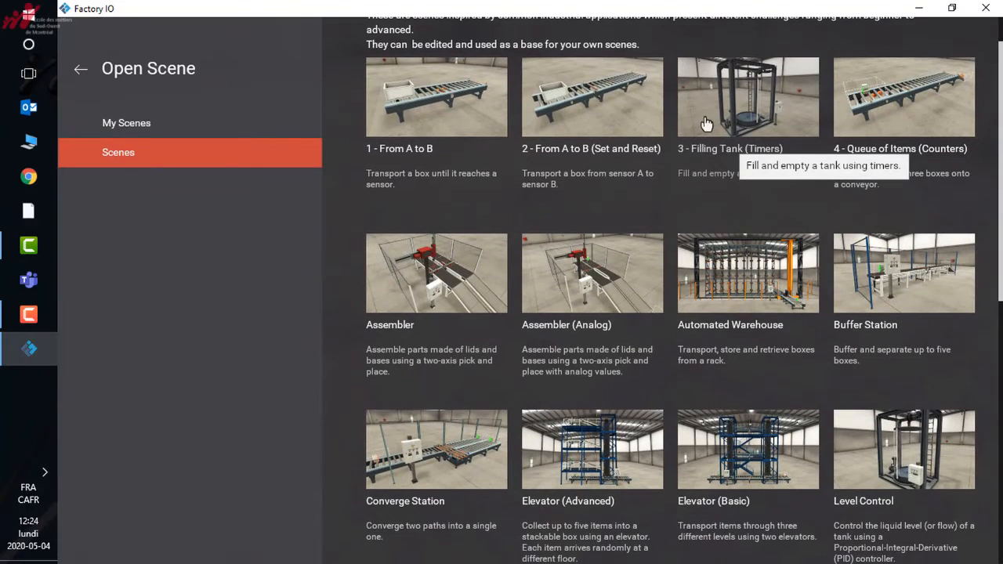
{"action": "left_click", "coordinate": [758, 84]}
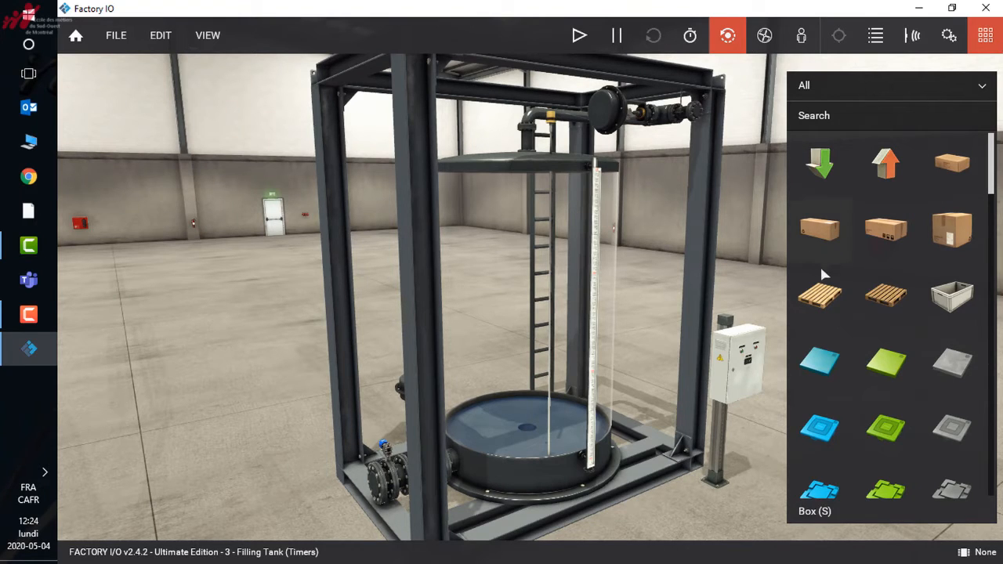
Step: Look through the available parts in the palette and hide the palette from the scene view
{"action": "scroll", "coordinate": [923, 265], "scroll_direction": "down", "scroll_amount": 1}
{"action": "scroll", "coordinate": [923, 265], "scroll_direction": "down", "scroll_amount": 10}
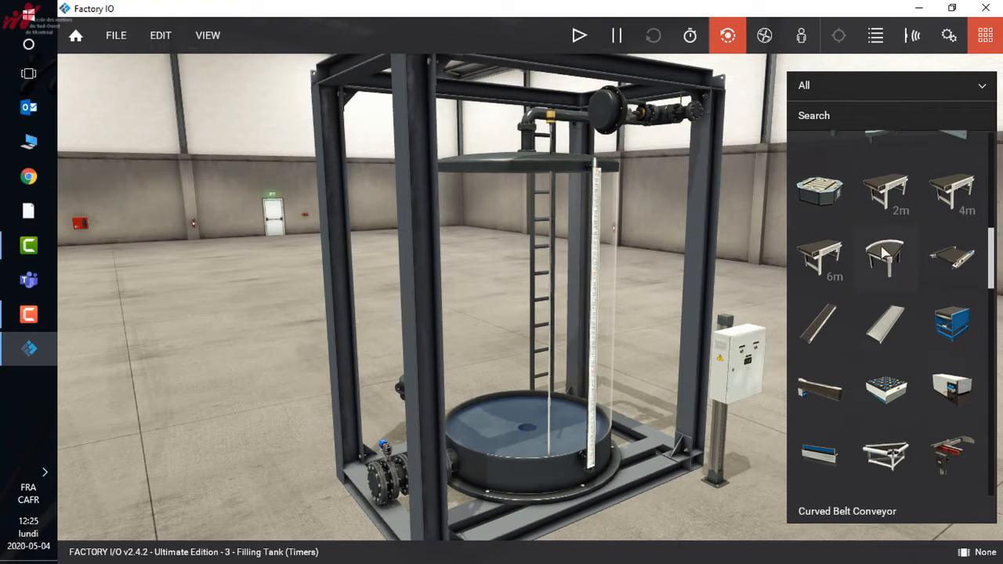
{"action": "scroll", "coordinate": [884, 250], "scroll_direction": "up", "scroll_amount": 6}
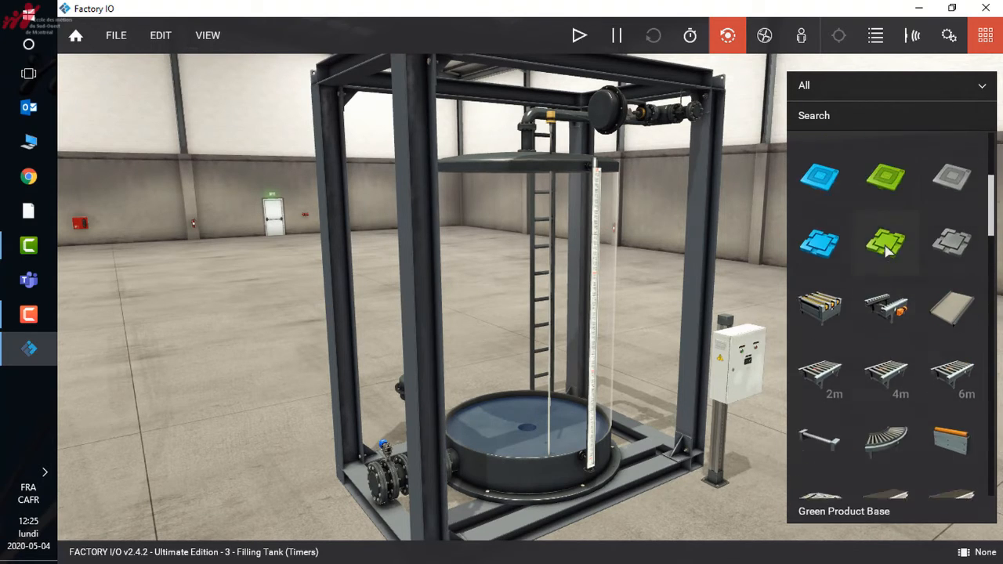
{"action": "scroll", "coordinate": [886, 250], "scroll_direction": "up", "scroll_amount": 5}
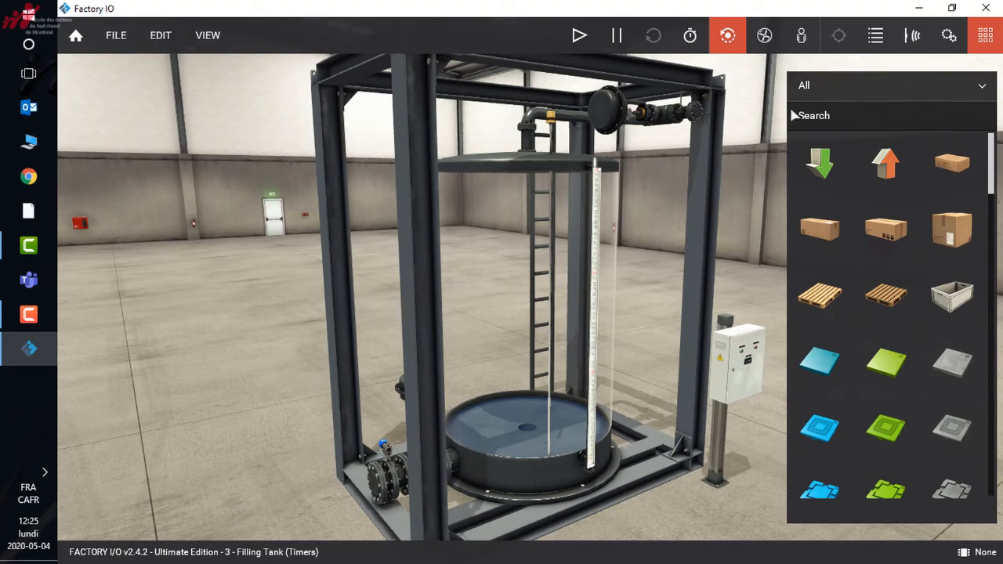
{"action": "left_click", "coordinate": [986, 37]}
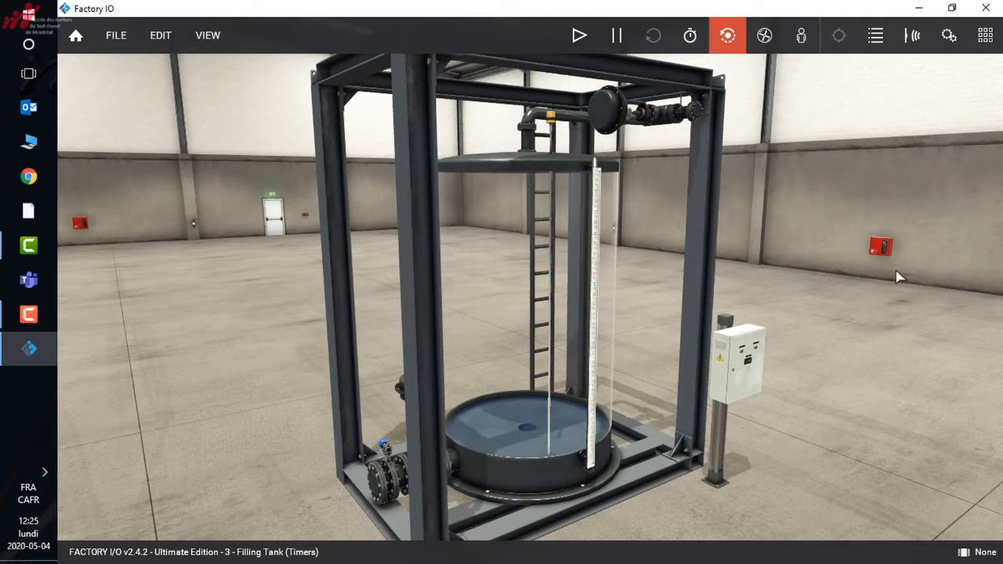
{"action": "left_click", "coordinate": [985, 37]}
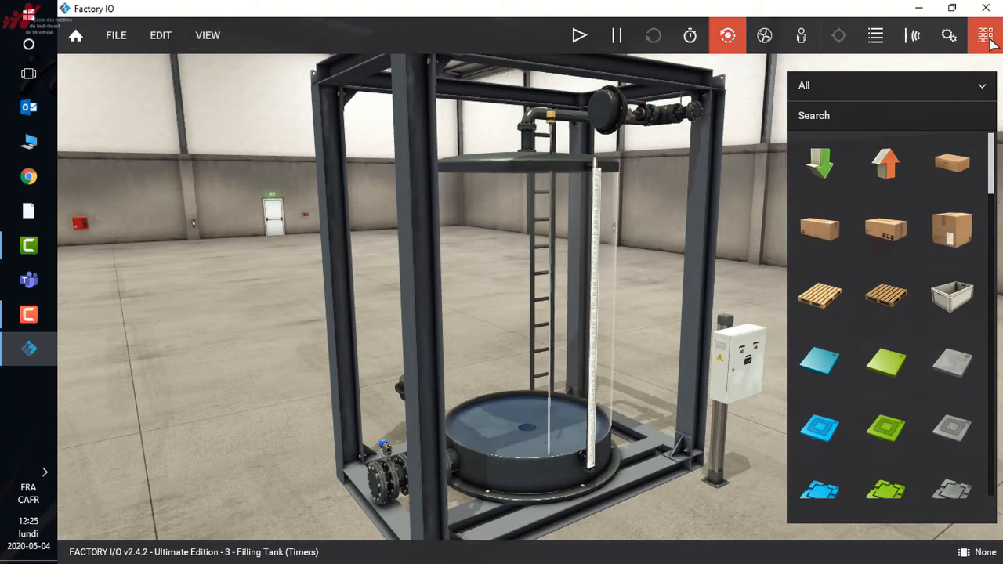
{"action": "left_click", "coordinate": [986, 37]}
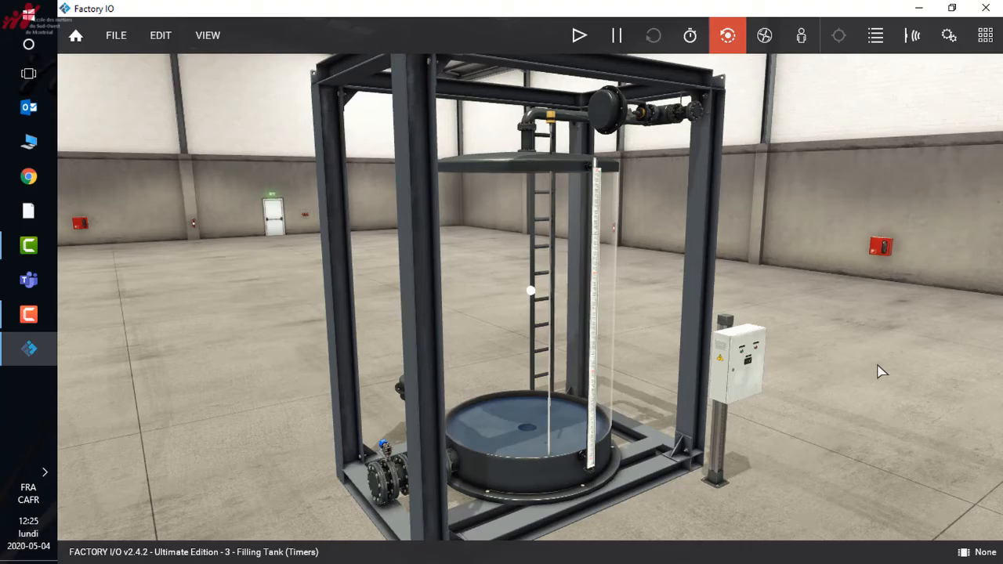
Step: Examine the filling tank, its valves and the control box from the front and at close range
{"action": "right_click_drag", "start_coordinate": [877, 365], "coordinate": [714, 408]}
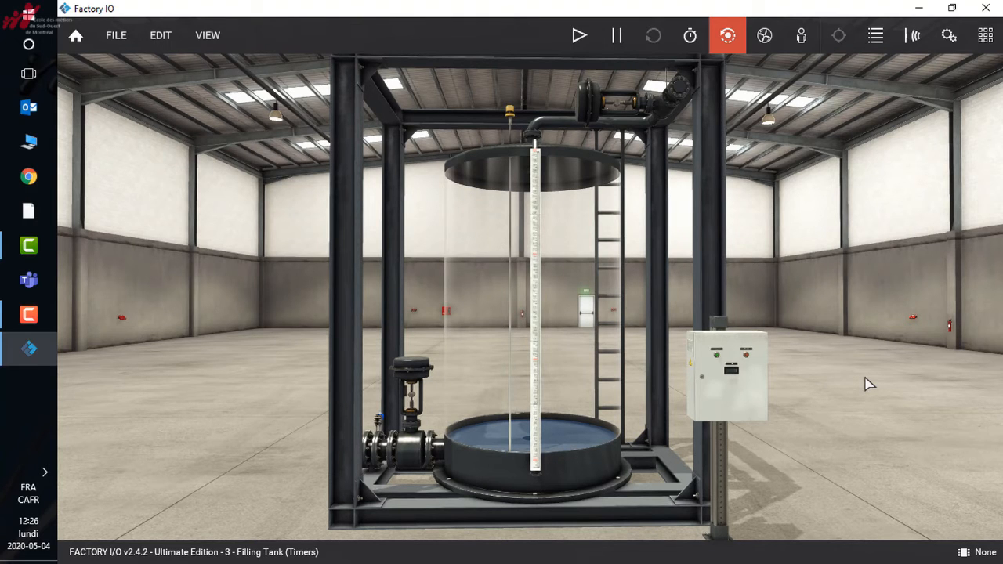
{"action": "key", "text": "Right"}
{"action": "key", "text": "Left"}
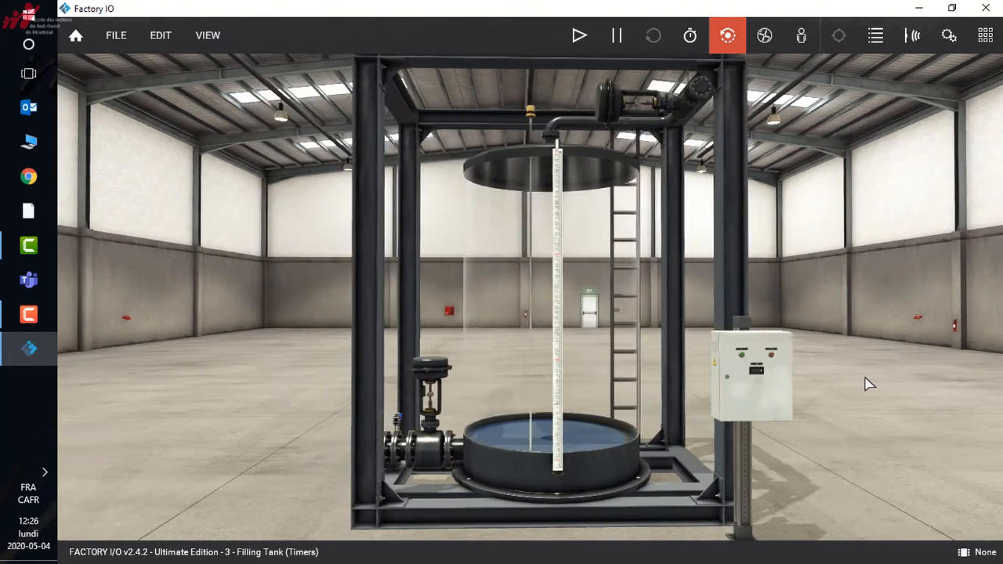
{"action": "key", "text": "Right"}
{"action": "key", "text": "Right"}
{"action": "scroll", "coordinate": [868, 375], "scroll_direction": "up", "scroll_amount": 2}
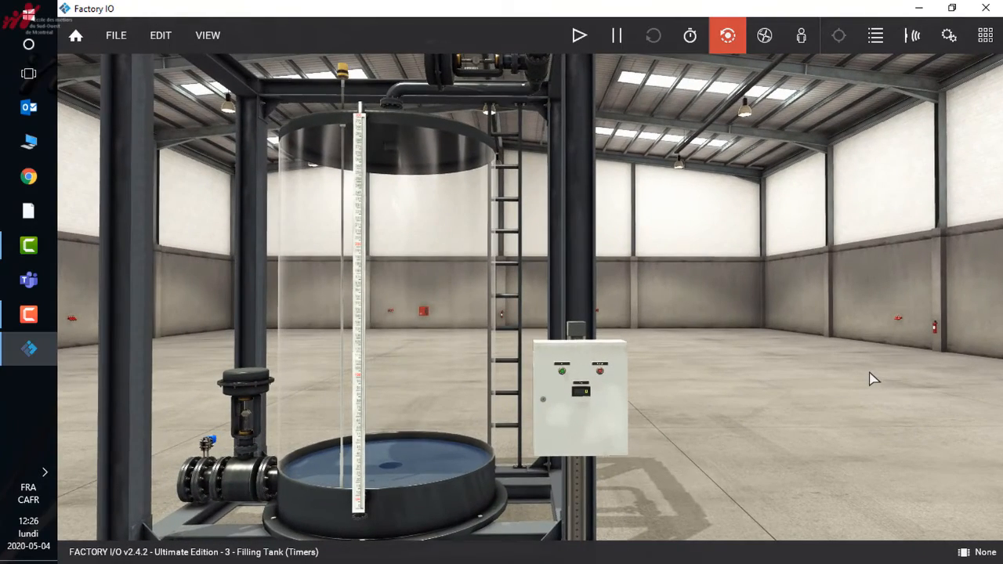
{"action": "scroll", "coordinate": [874, 376], "scroll_direction": "up", "scroll_amount": 3}
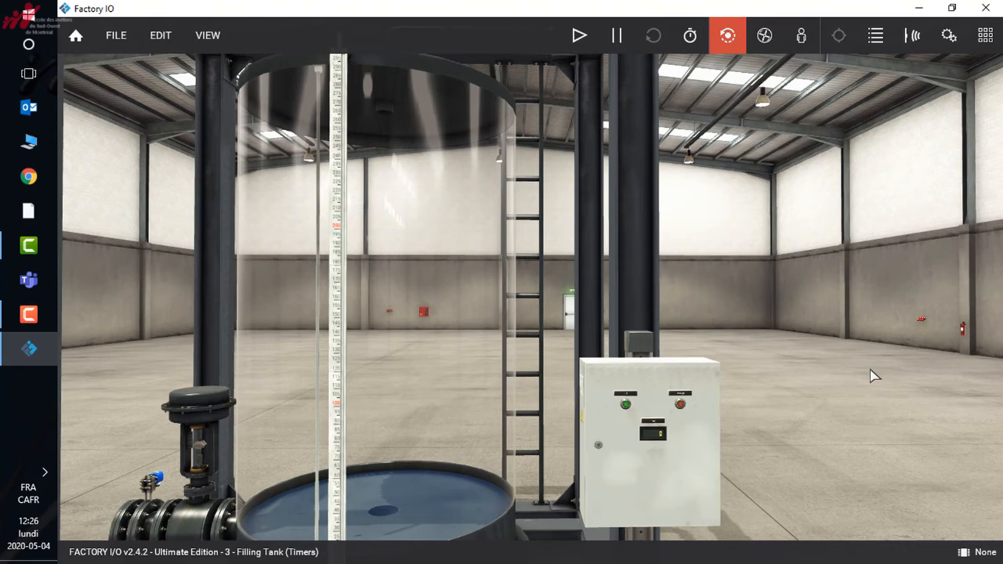
{"action": "scroll", "coordinate": [875, 377], "scroll_direction": "down", "scroll_amount": 2}
{"action": "key", "text": "Right"}
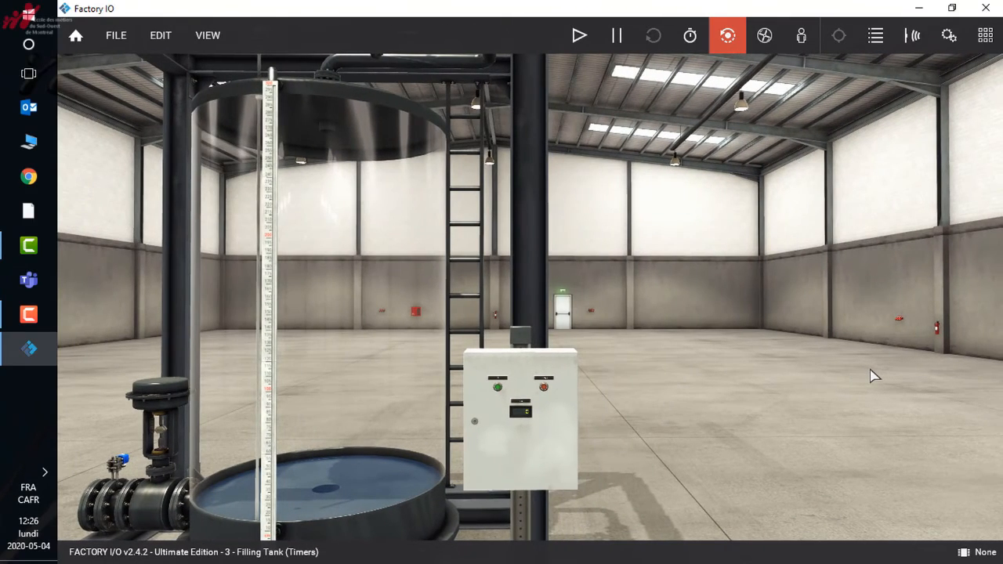
{"action": "key", "text": "Left"}
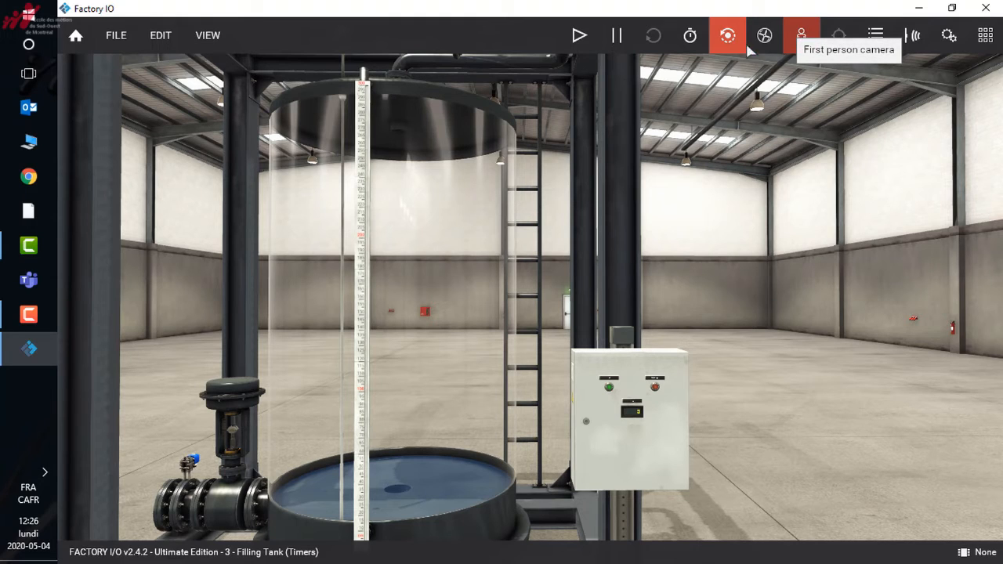
{"action": "left_click", "coordinate": [803, 39]}
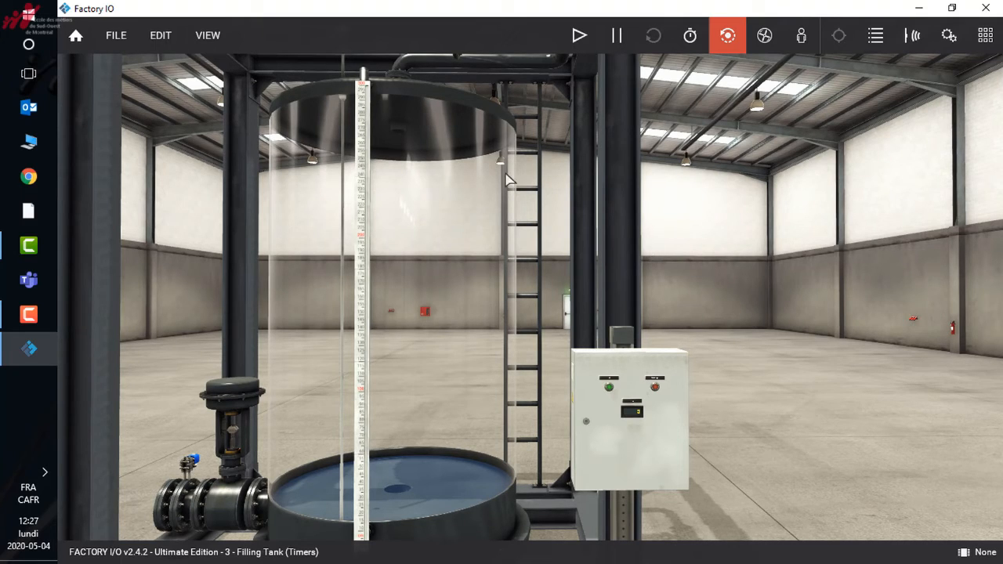
Step: Select Siemens S7-PLCSIM as the scene's driver and return to the 3D scene
{"action": "left_click", "coordinate": [115, 44]}
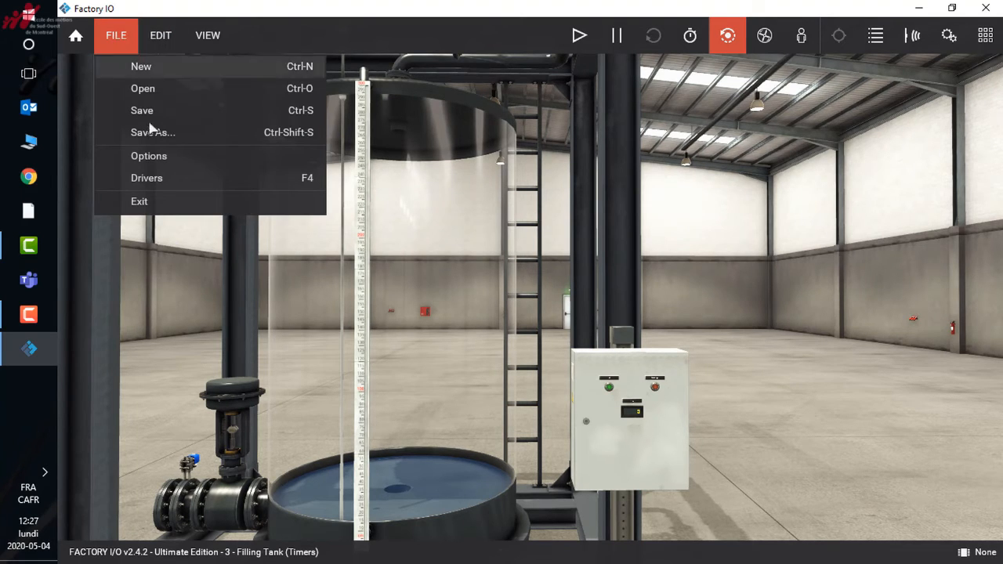
{"action": "left_click", "coordinate": [149, 179]}
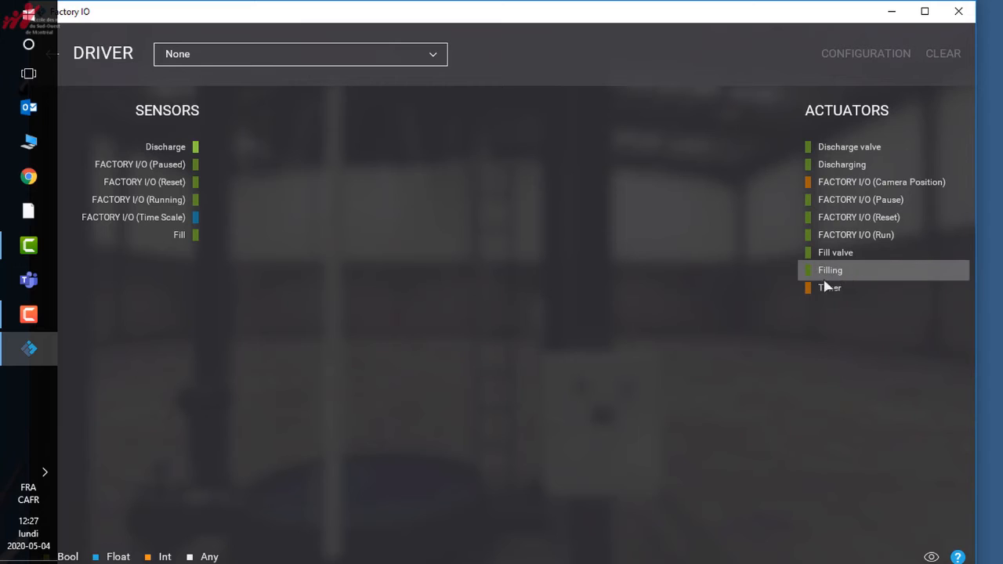
{"action": "left_click", "coordinate": [432, 58]}
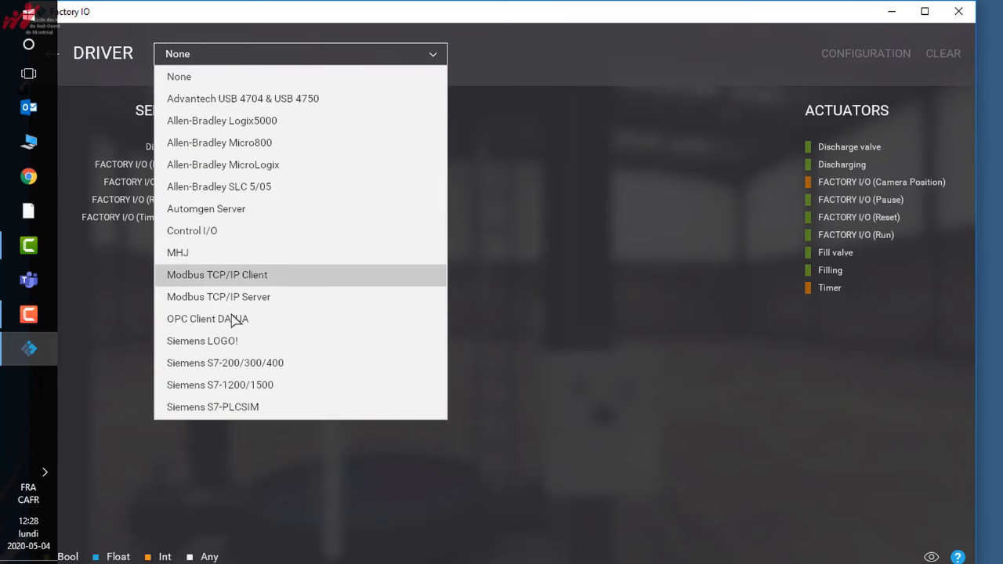
{"action": "left_click", "coordinate": [218, 410]}
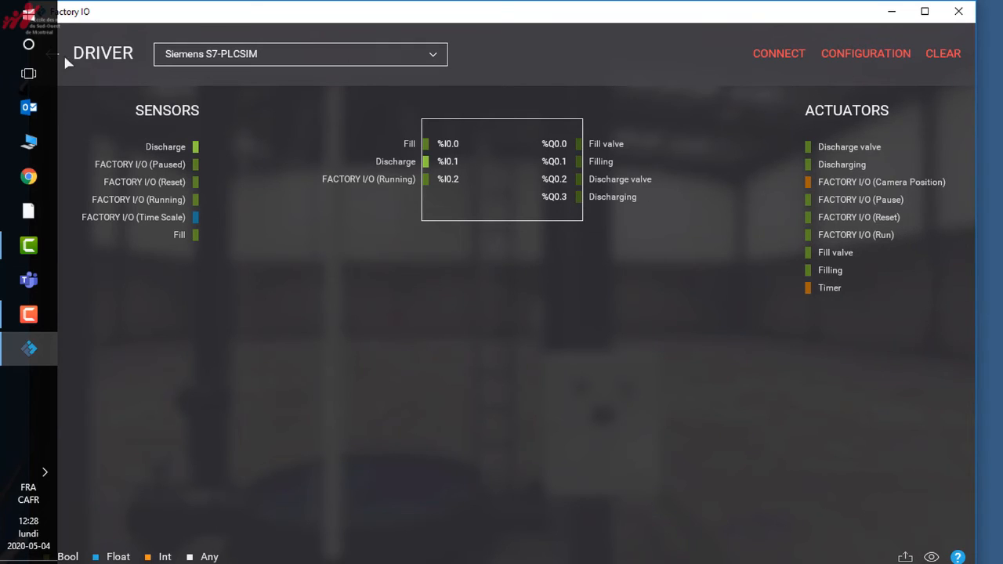
{"action": "left_click", "coordinate": [924, 11]}
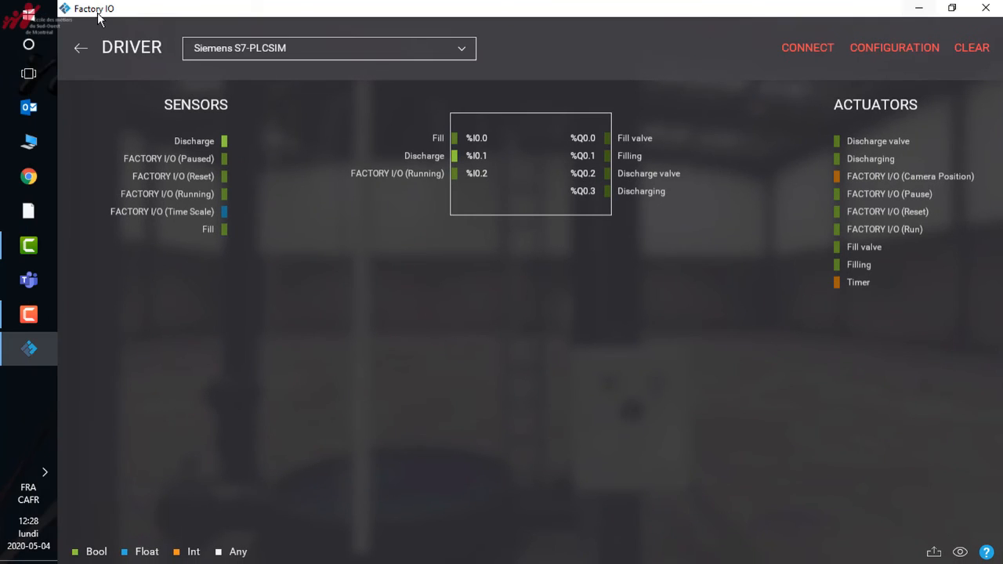
{"action": "left_click", "coordinate": [82, 47]}
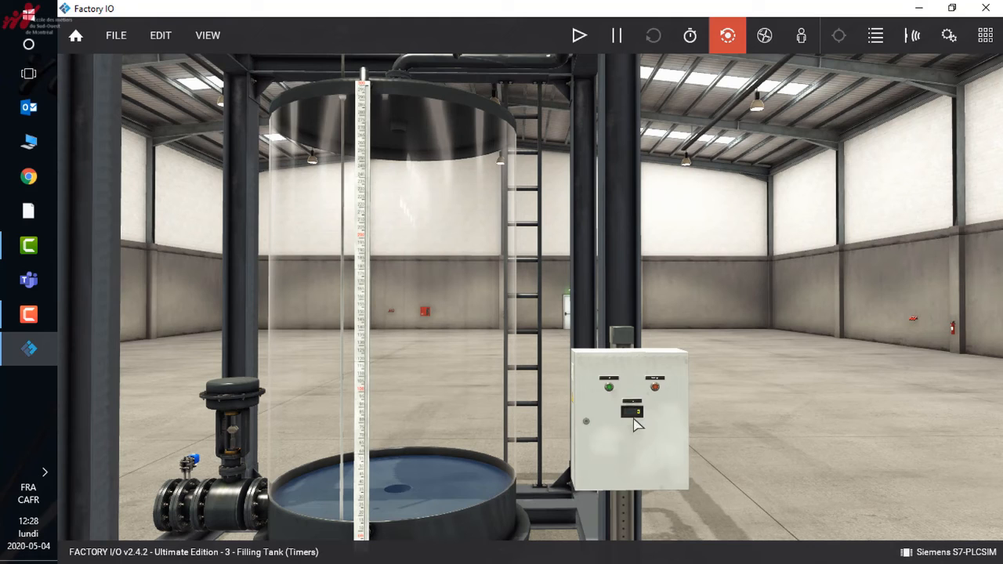
Step: Set the S7-PLCSIM driver's DWORD Outputs count to 1 and assign the Timer actuator to output %QD30
{"action": "left_click", "coordinate": [118, 41]}
{"action": "left_click", "coordinate": [148, 178]}
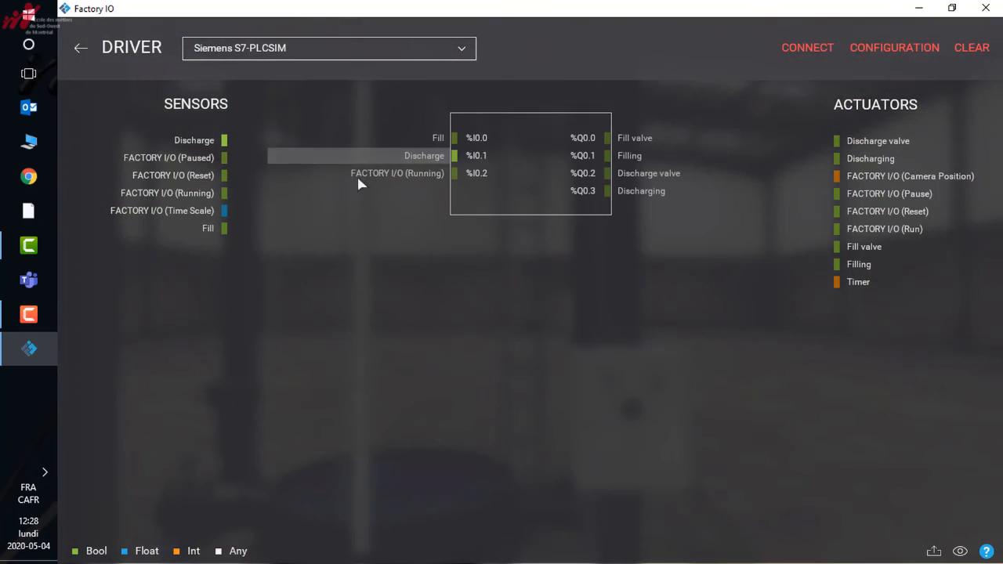
{"action": "left_click", "coordinate": [893, 48]}
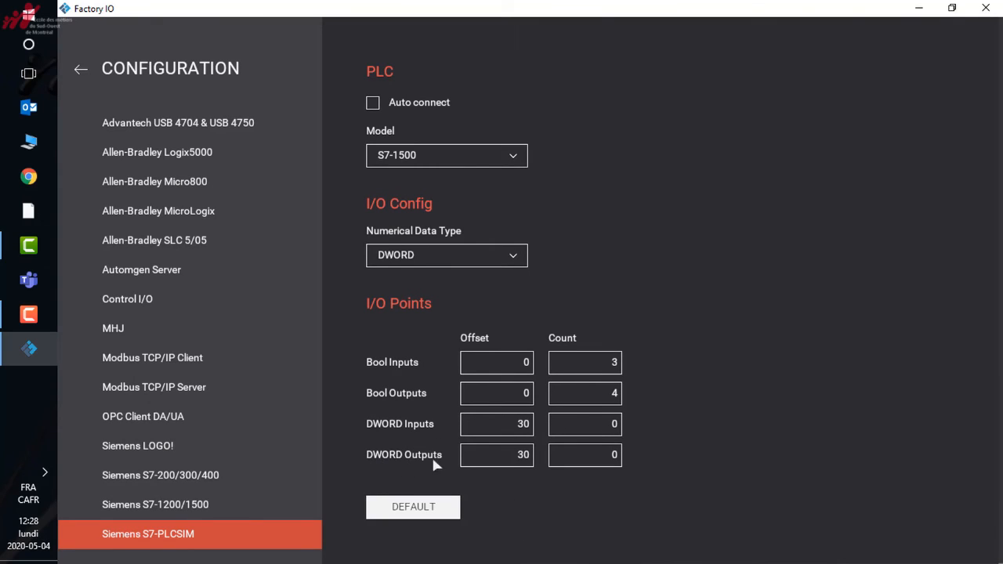
{"action": "double_click", "coordinate": [615, 454]}
{"action": "type", "text": "1"}
{"action": "left_click", "coordinate": [81, 70]}
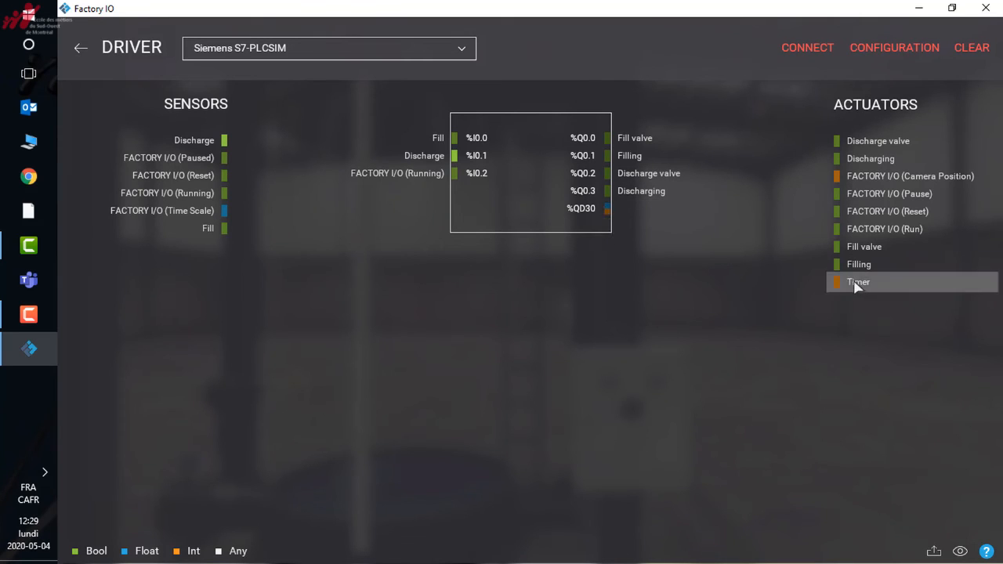
{"action": "left_click_drag", "start_coordinate": [856, 287], "coordinate": [643, 207]}
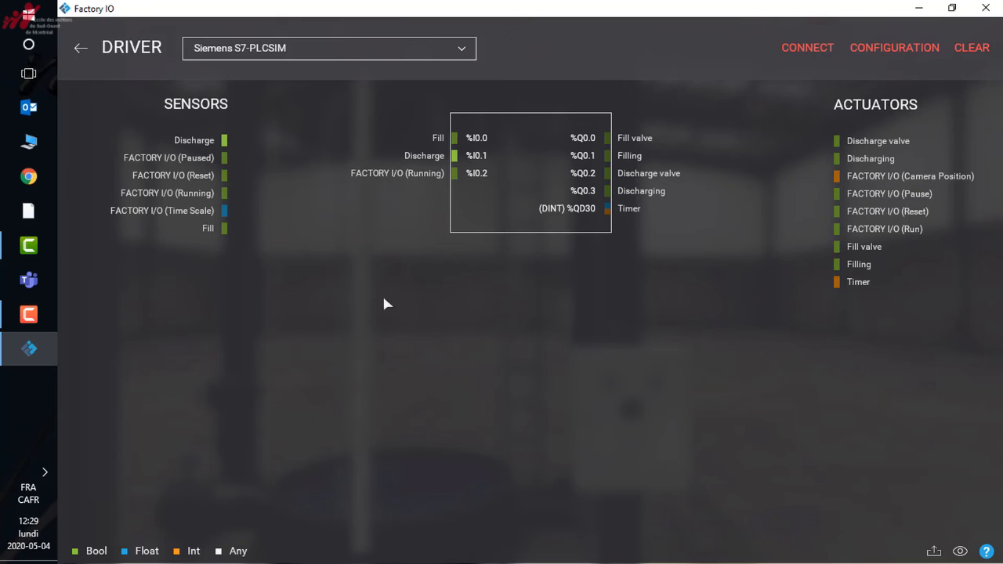
Step: Return from the driver settings to the 3D scene and view the file commands for saving the scene, leaving them unused
{"action": "left_click", "coordinate": [78, 48]}
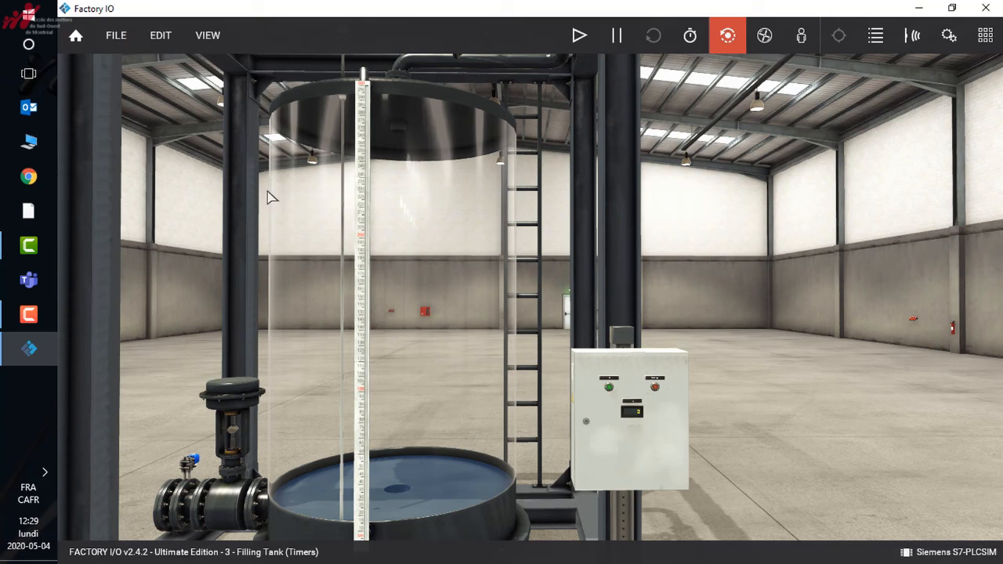
{"action": "left_click", "coordinate": [117, 39]}
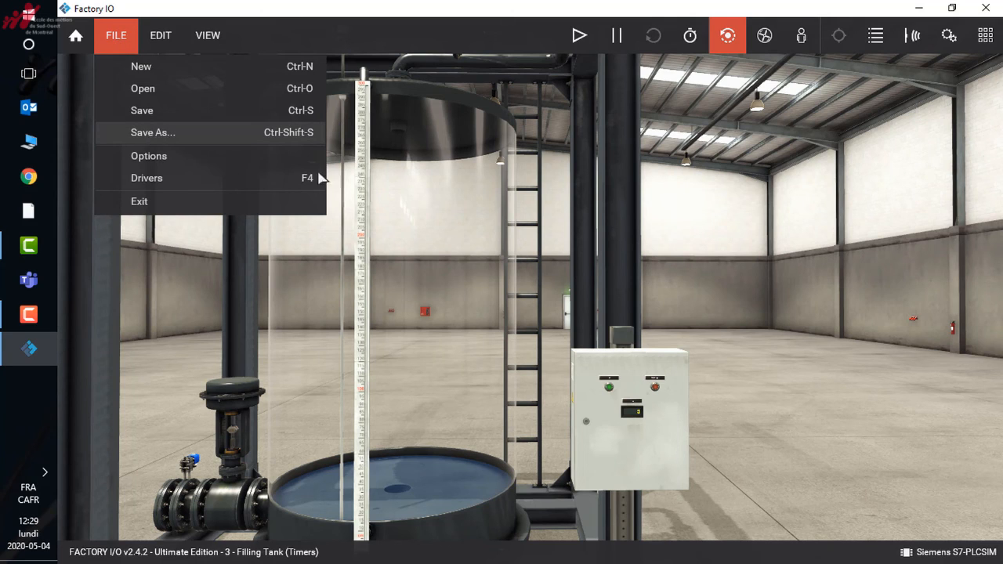
{"action": "left_click", "coordinate": [836, 259]}
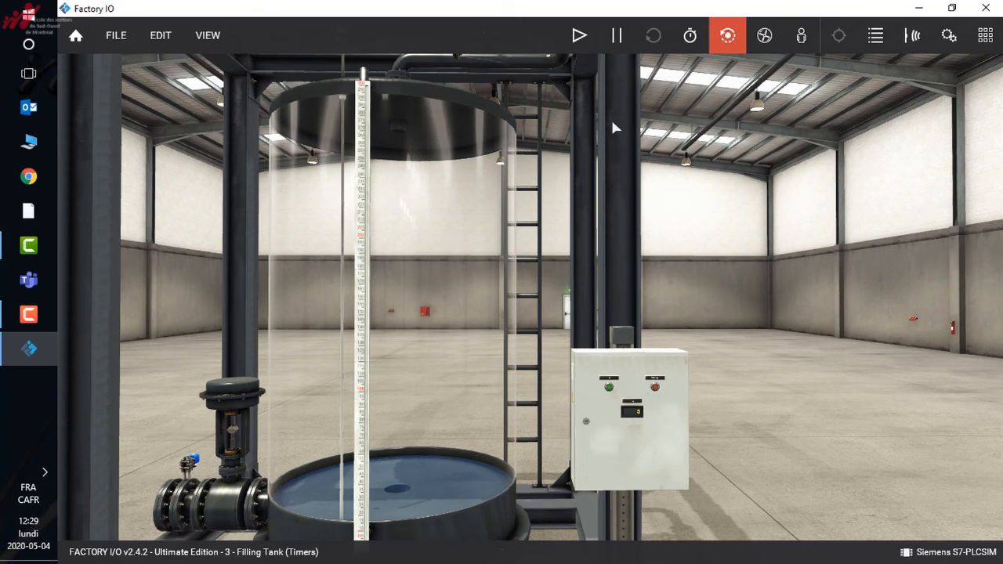
{"action": "left_click", "coordinate": [579, 37]}
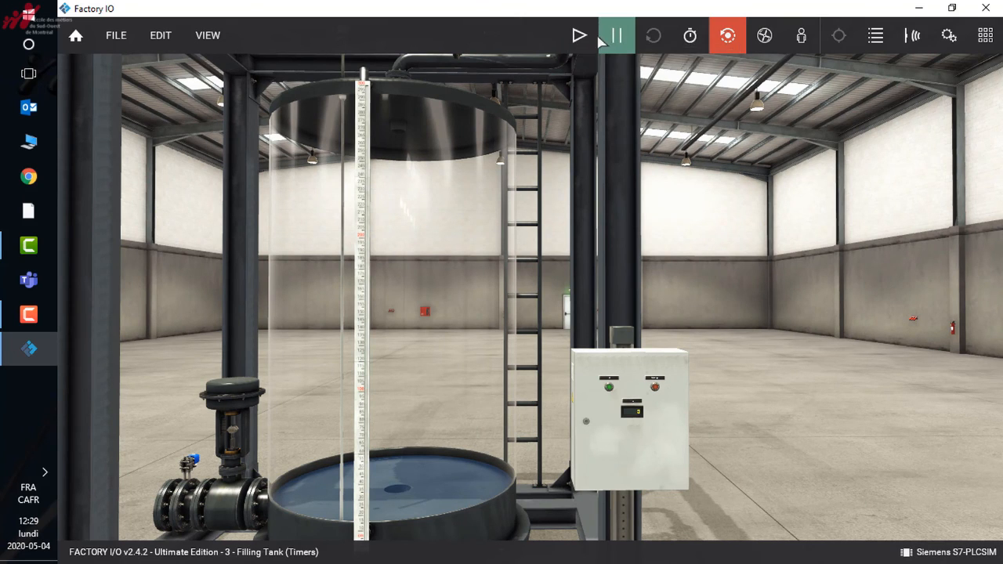
{"action": "left_click", "coordinate": [581, 37]}
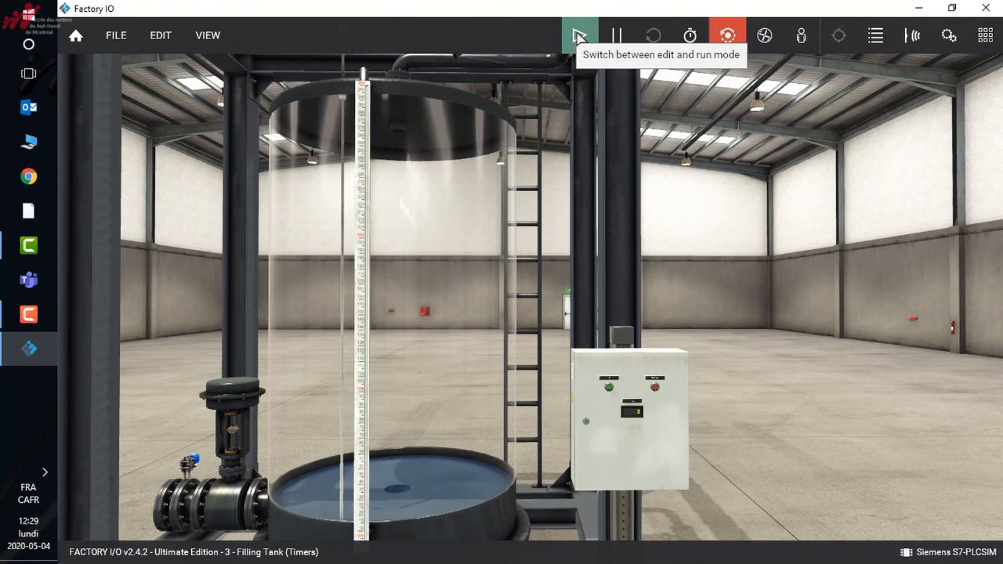
{"action": "left_click", "coordinate": [580, 37]}
{"action": "left_click", "coordinate": [584, 37]}
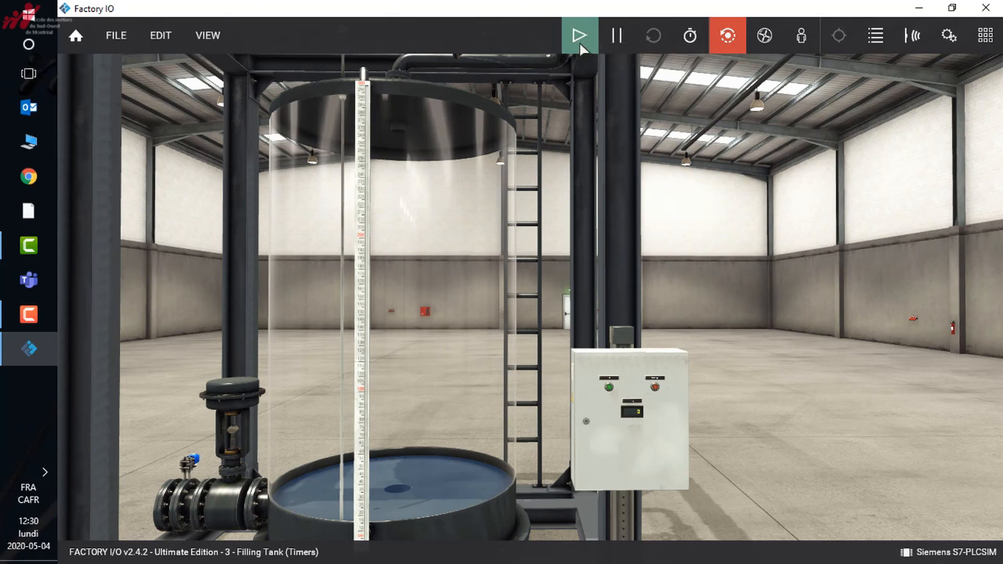